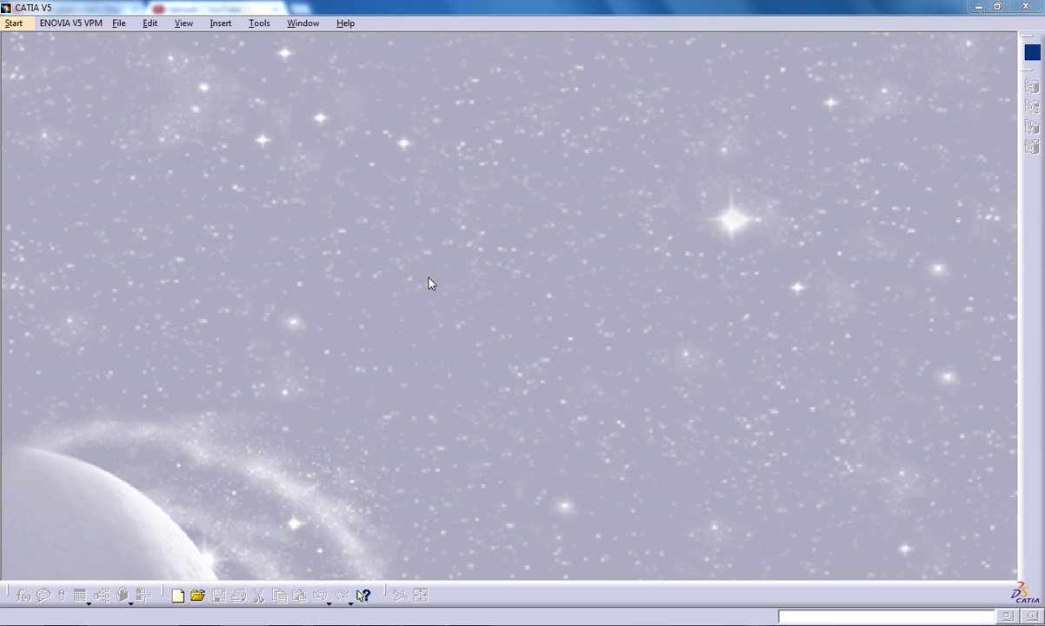
Step: Create a new part, Part1, in the Wireframe and Surface Design workbench from the Start menu
click(25, 25)
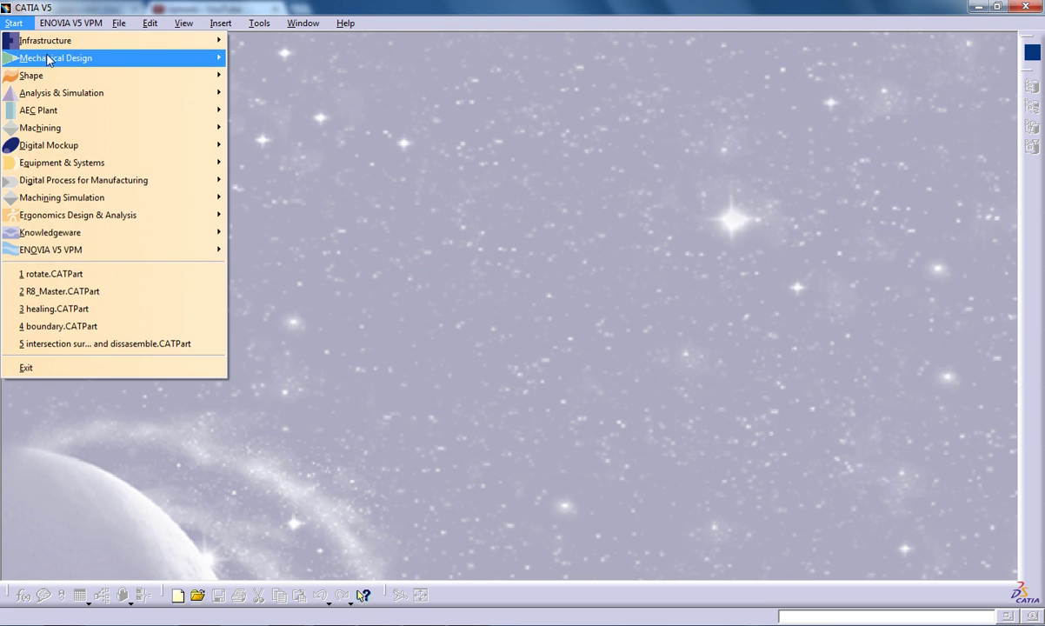
mouse_move(65, 58)
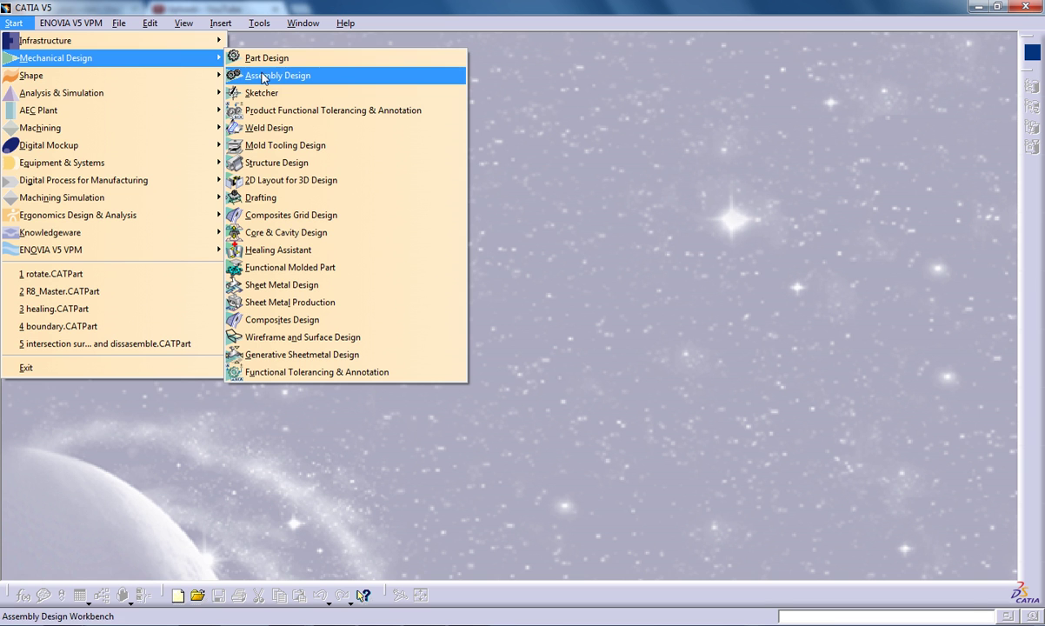
click(313, 338)
click(488, 293)
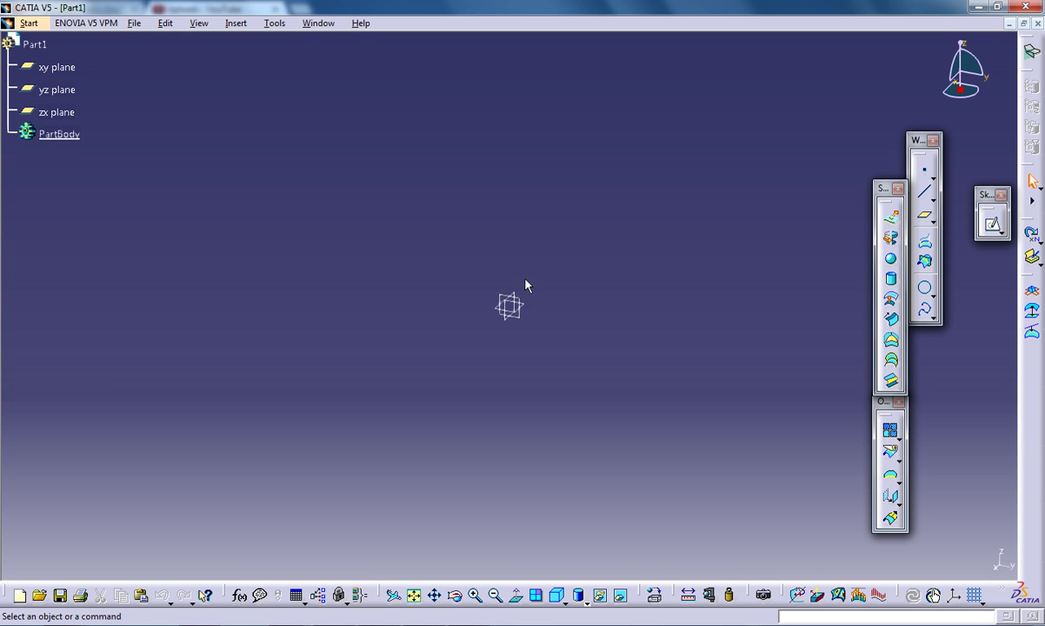
Step: Draw a four-point S-shaped spline in a new sketch on the yz plane, then exit the sketch
click(520, 299)
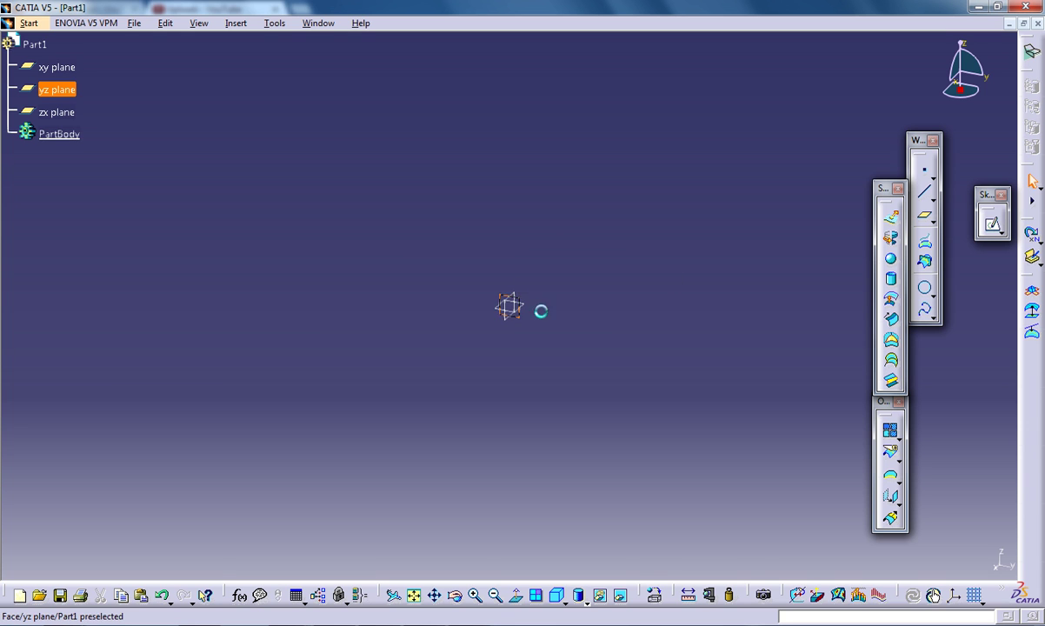
click(1001, 233)
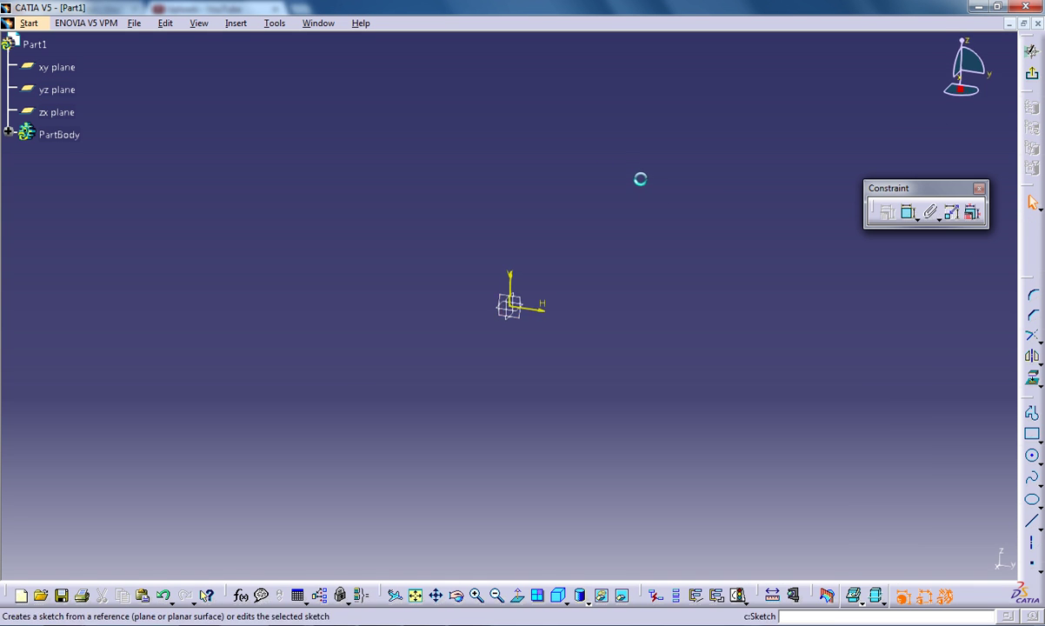
click(1031, 477)
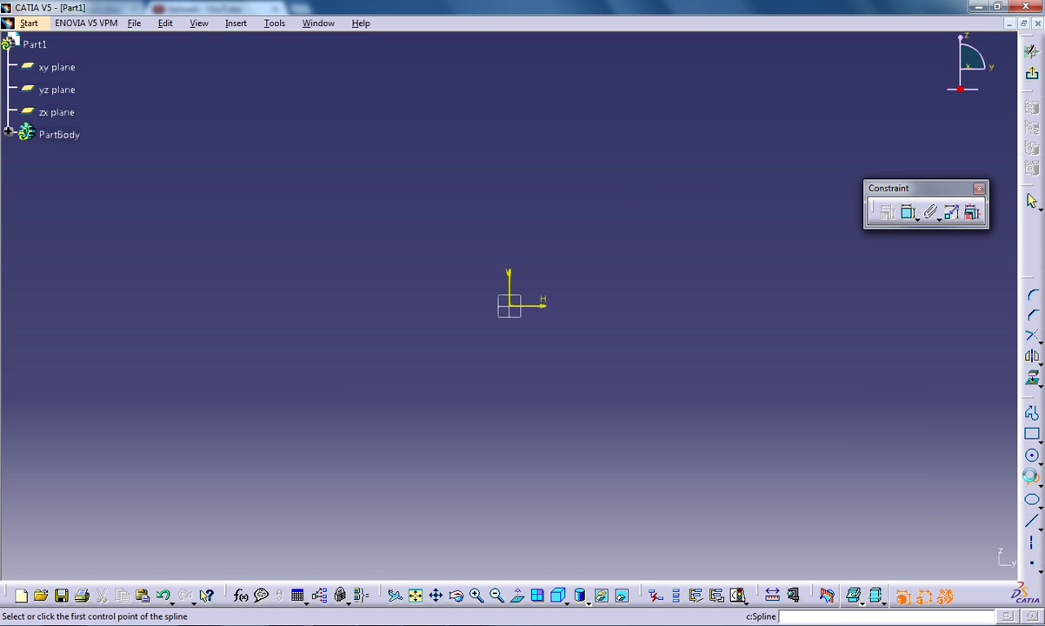
click(398, 180)
click(409, 237)
click(495, 230)
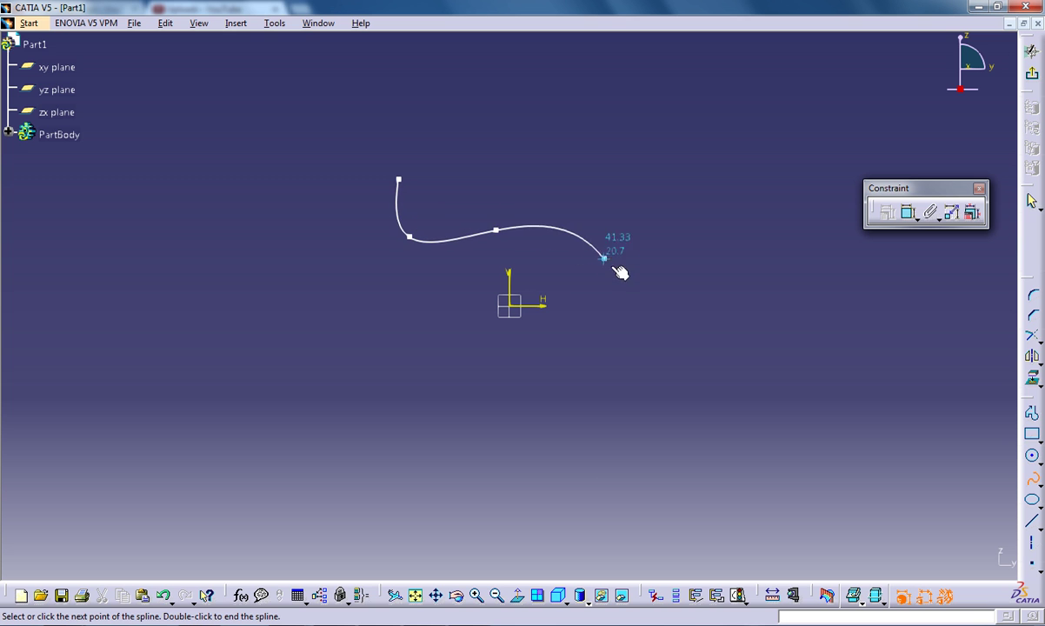
click(619, 282)
double_click(619, 282)
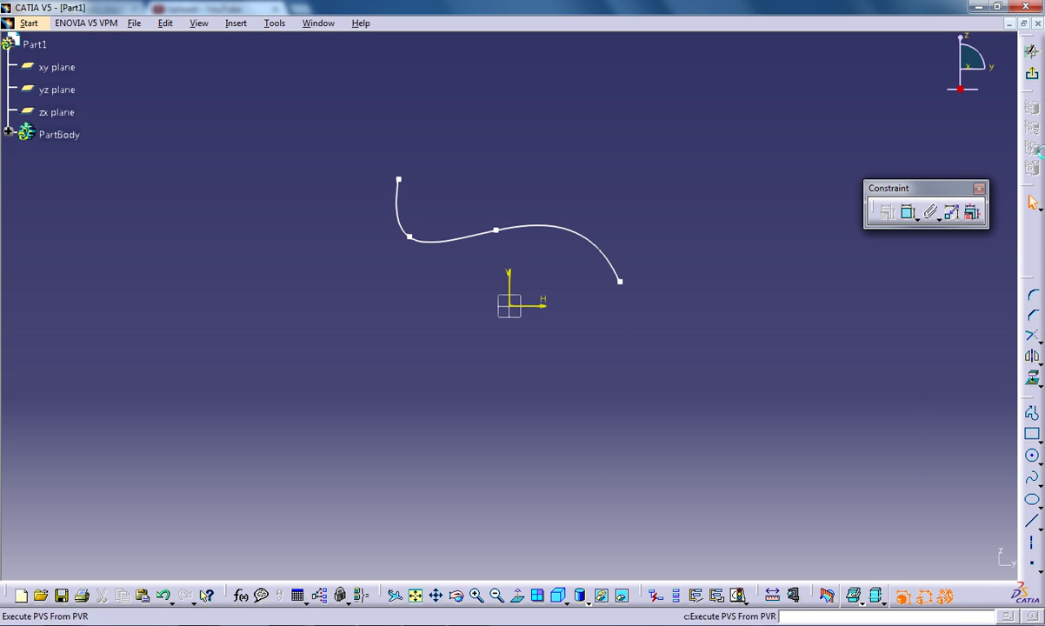
click(1032, 51)
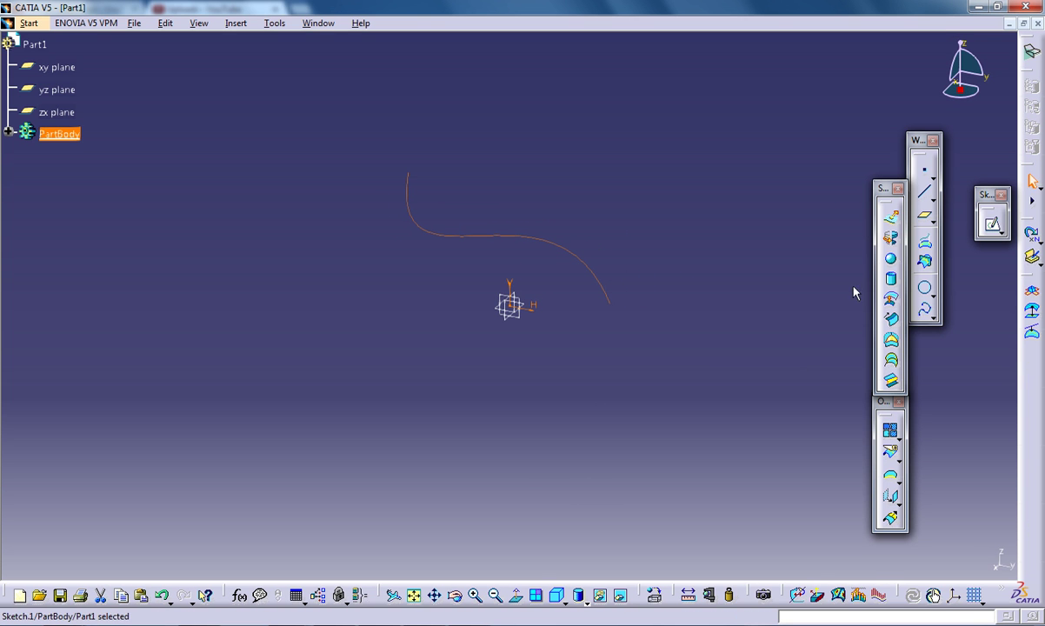
Step: Extrude the spline 30mm with mirrored extent to create Extrude.1
click(891, 216)
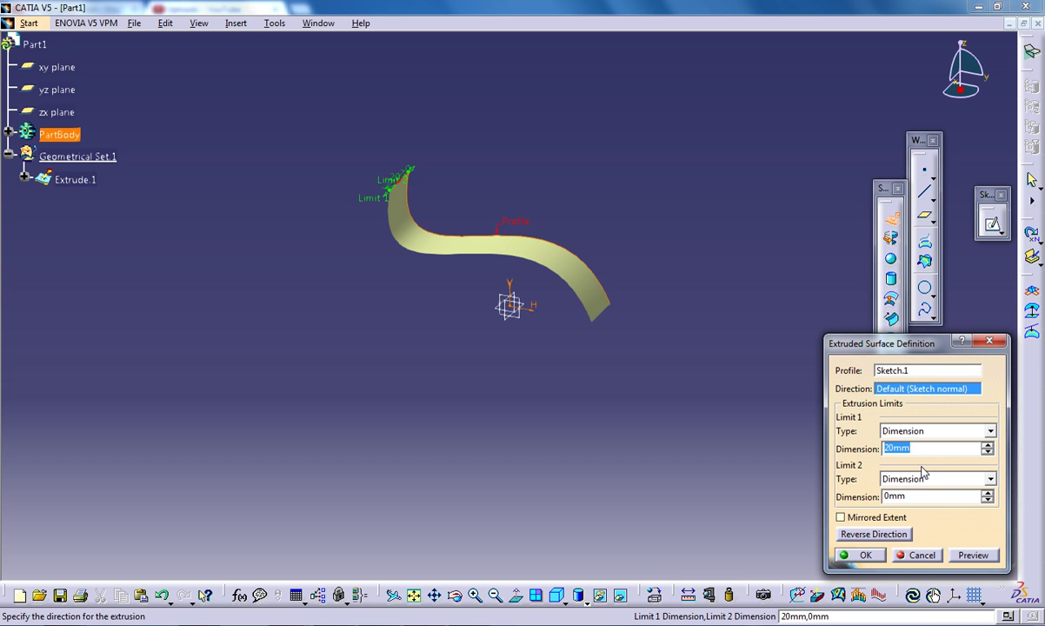
text(30)
click(860, 555)
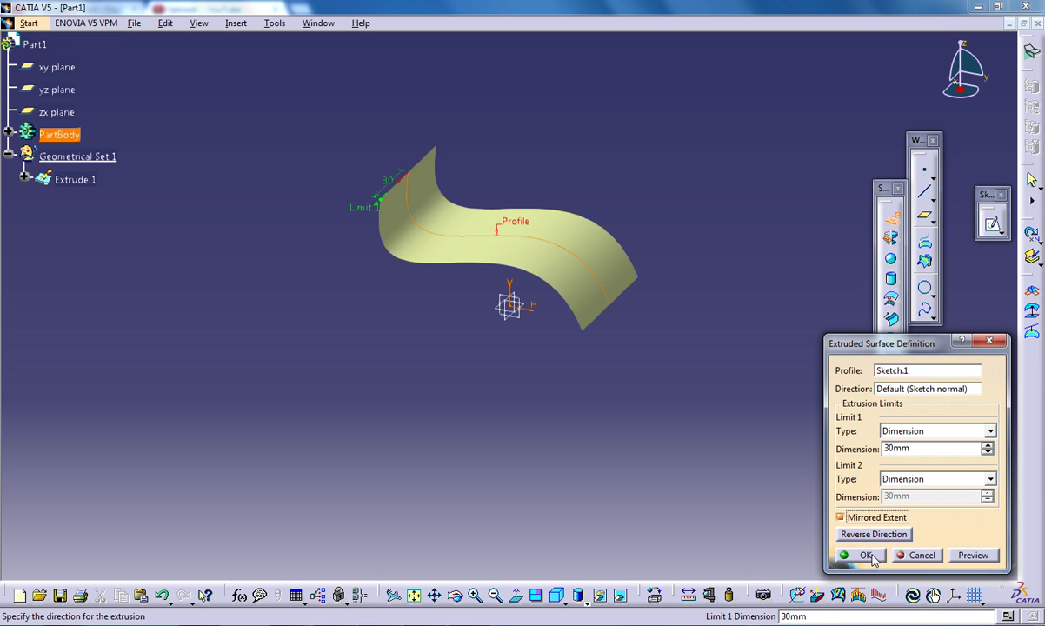
middle_drag(551, 337, 548, 311)
Step: Open a new sketch on the yz plane and start a spline above the first curve, running down the left side
click(514, 314)
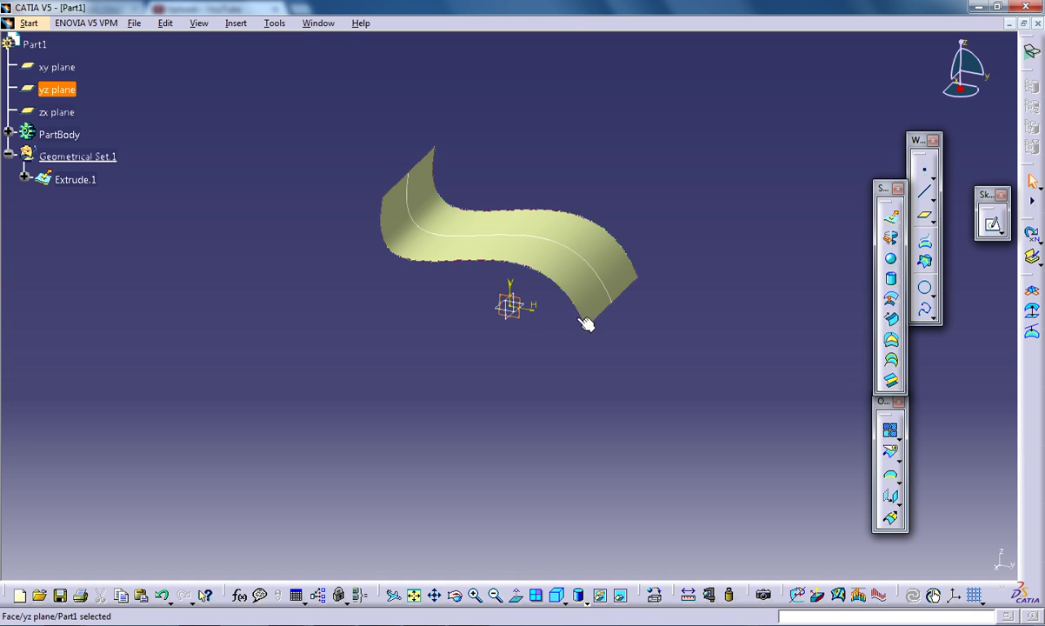
click(994, 226)
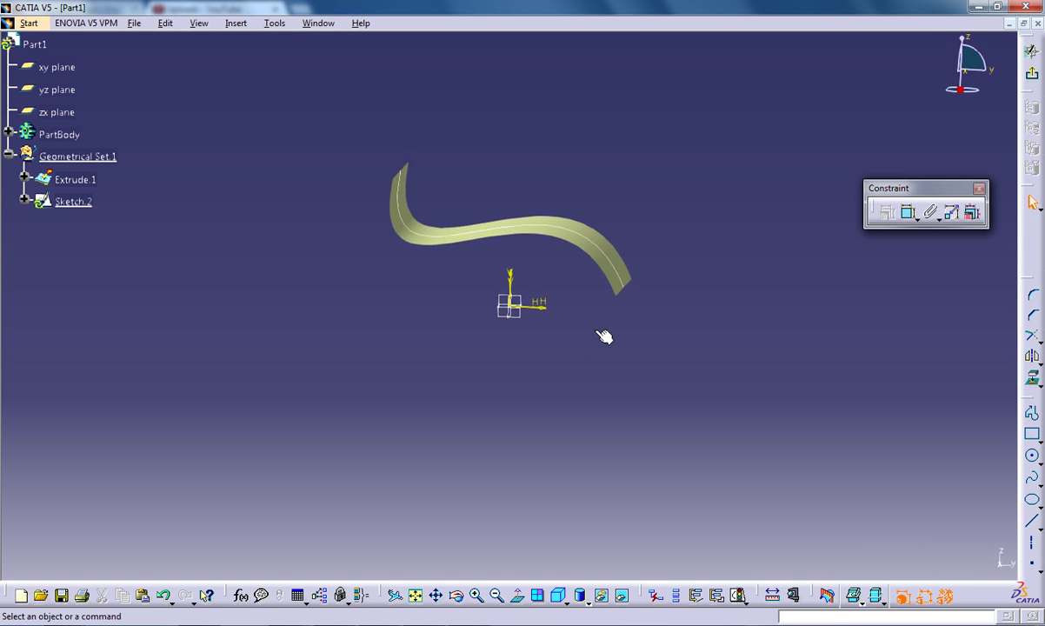
click(1033, 478)
click(437, 129)
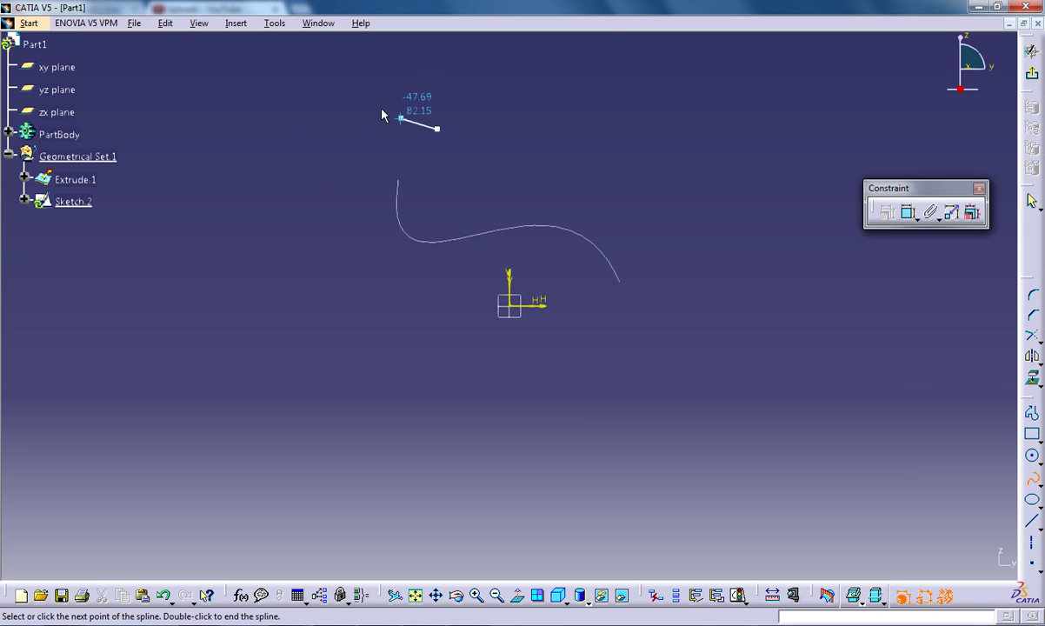
click(361, 77)
click(236, 162)
click(253, 343)
Step: Continue the spline along the bottom and up the right side, ending it at the last point
click(389, 382)
click(423, 344)
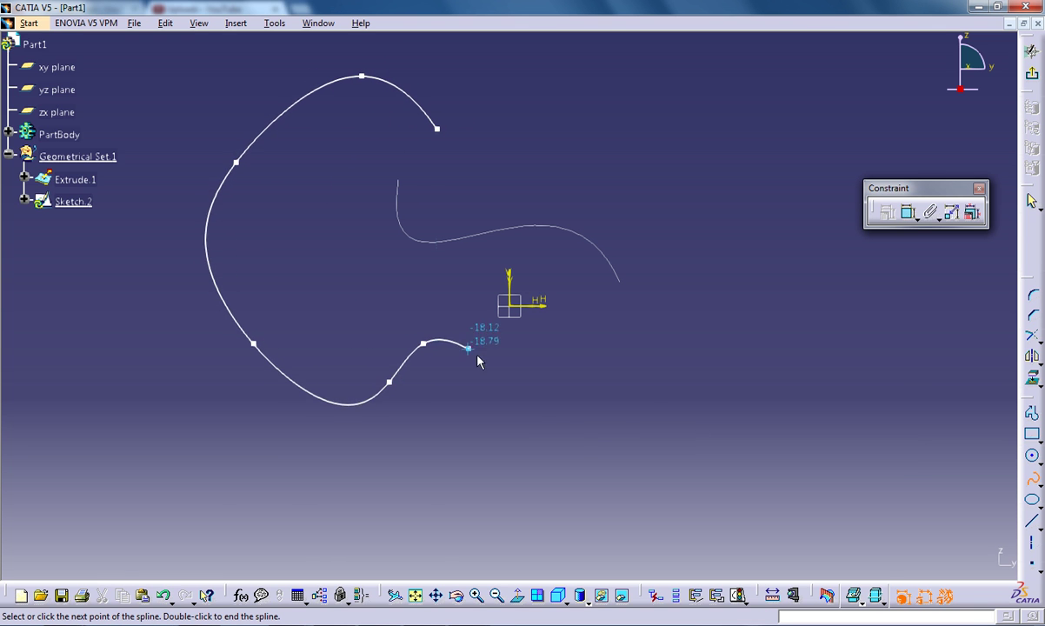
click(475, 354)
click(563, 455)
click(628, 389)
click(629, 370)
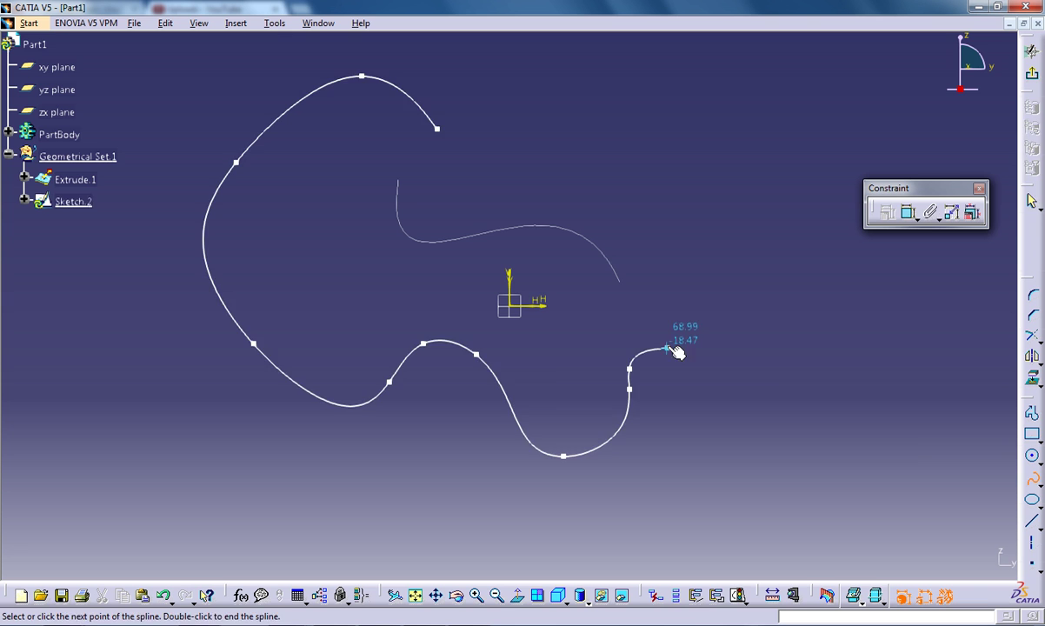
key(Escape)
Step: Exit the sketch and extrude Sketch.2 50mm with mirrored extent into Extrude.2
click(1026, 75)
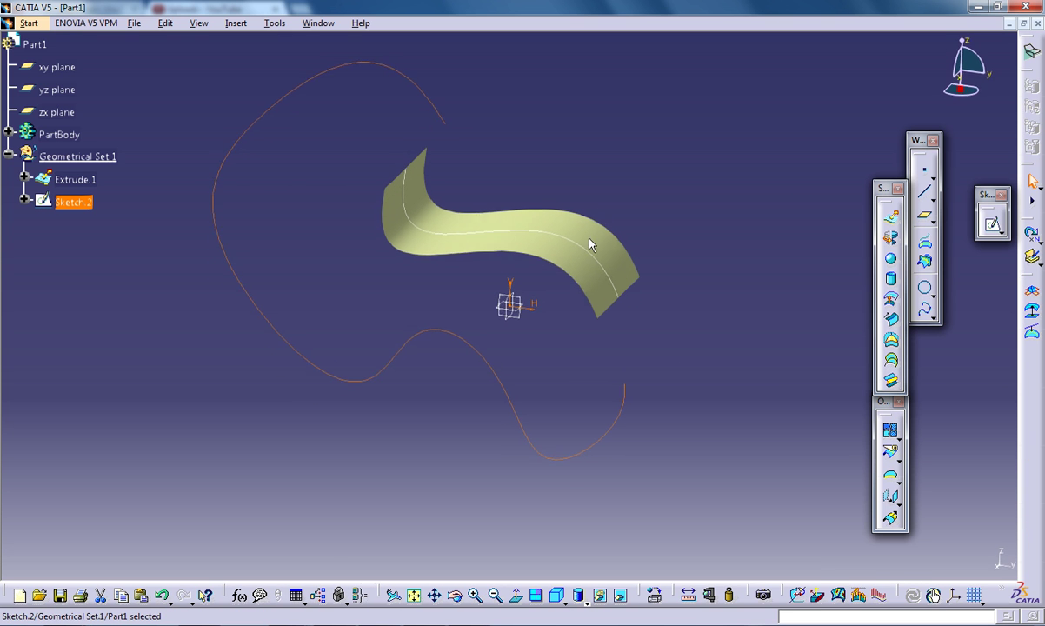
click(891, 217)
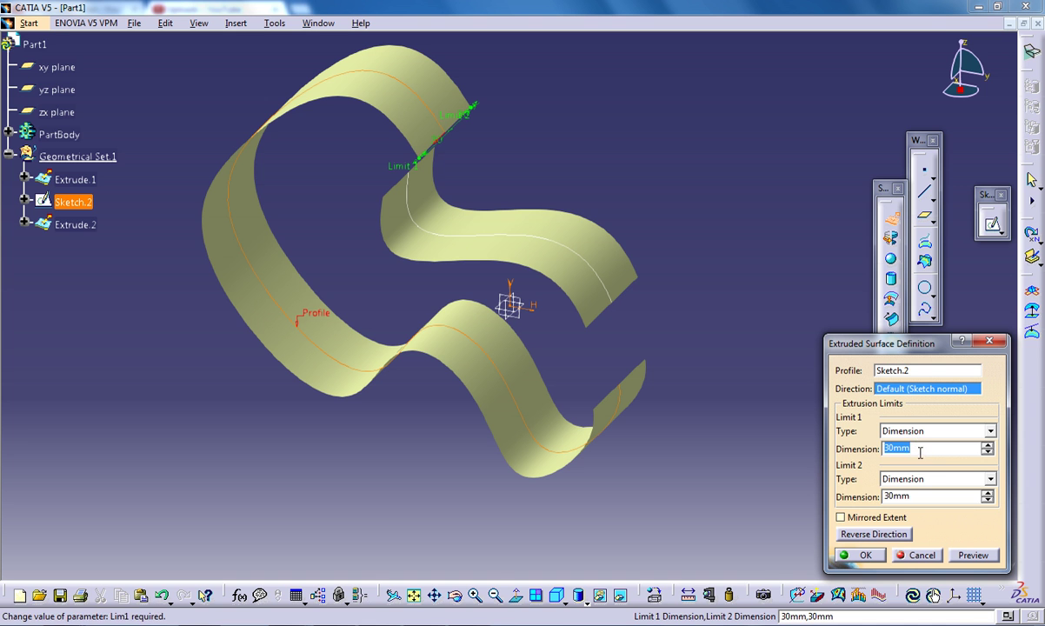
text(50)
click(841, 518)
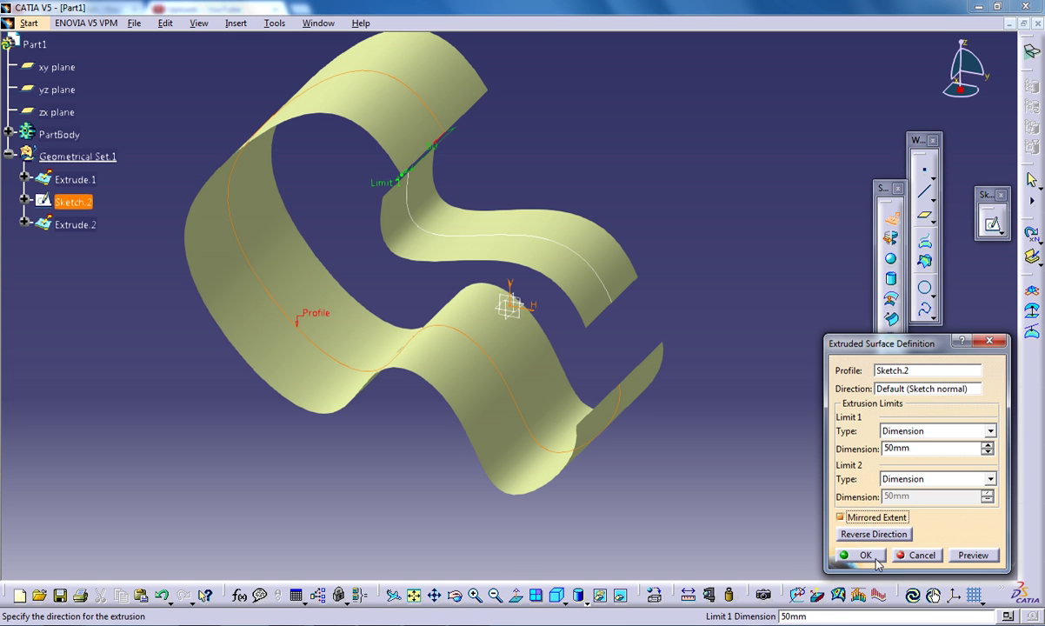
click(865, 556)
middle_drag(705, 247, 584, 296)
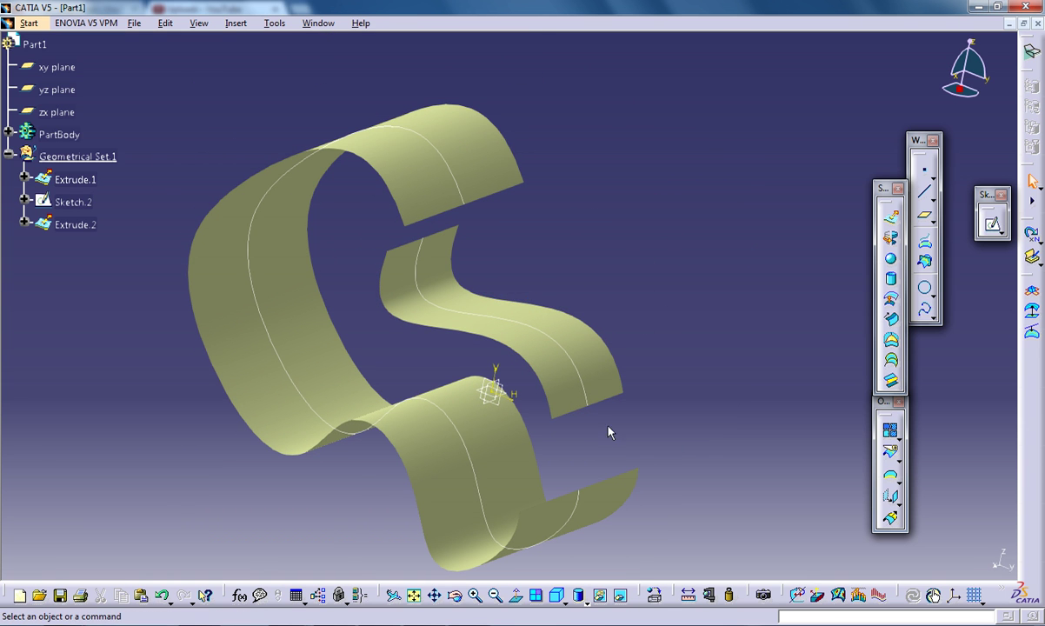
Step: Start a blend with an Extrude.1 edge as first curve and Extrude.1 as first support
click(891, 382)
drag(210, 113, 663, 76)
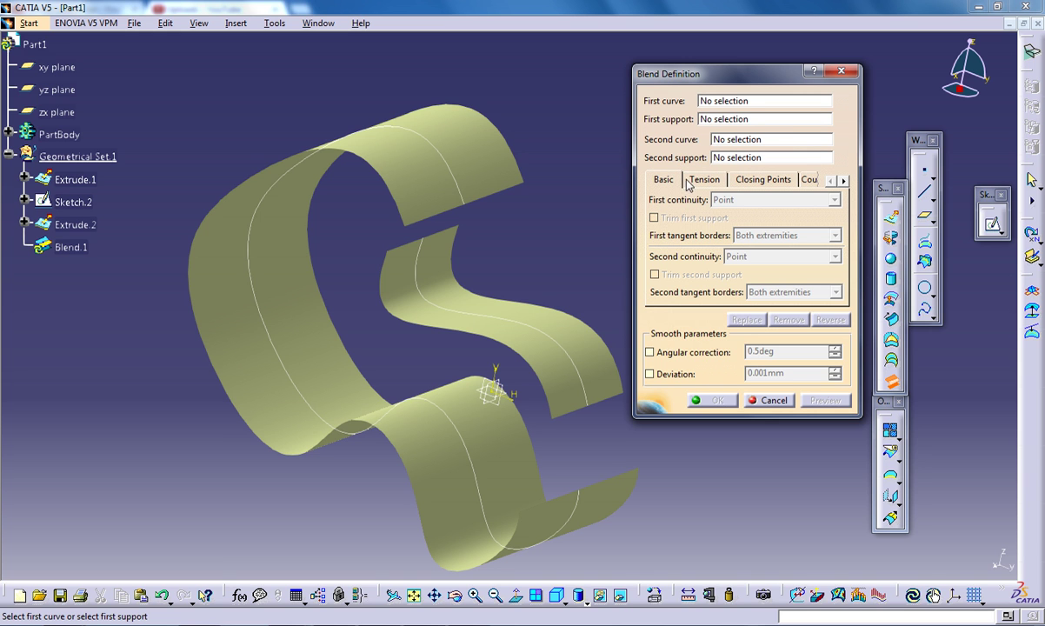
click(726, 103)
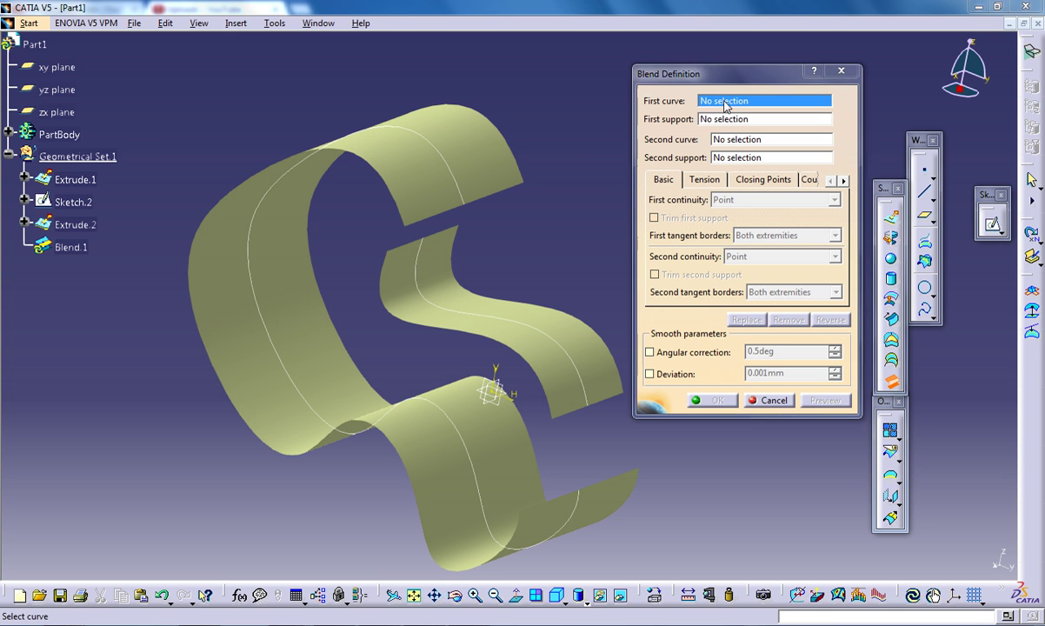
click(591, 416)
middle_drag(526, 267, 701, 208)
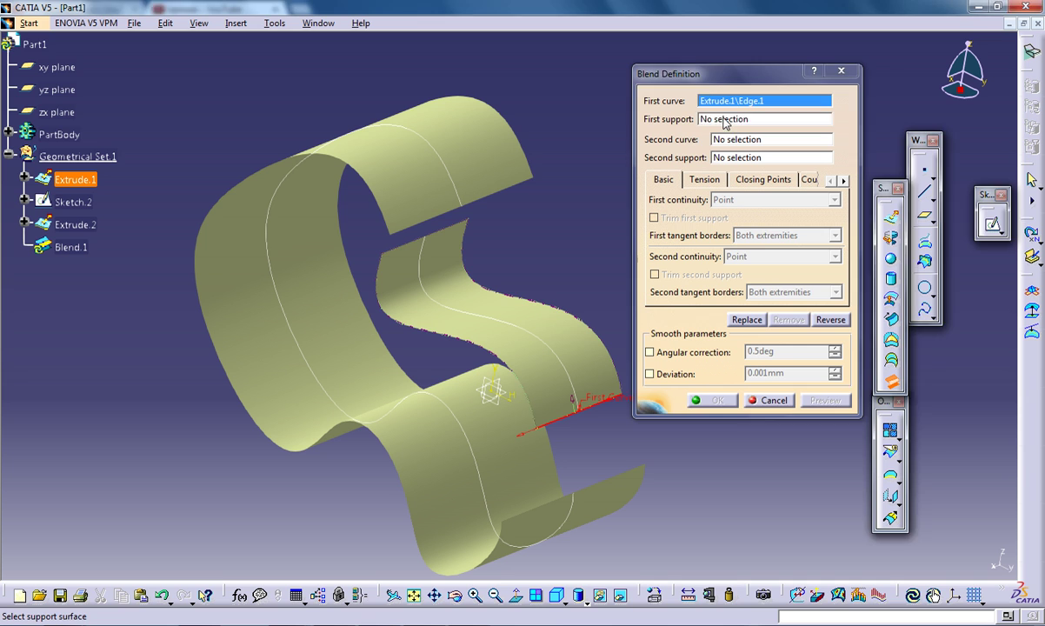
click(726, 120)
click(488, 324)
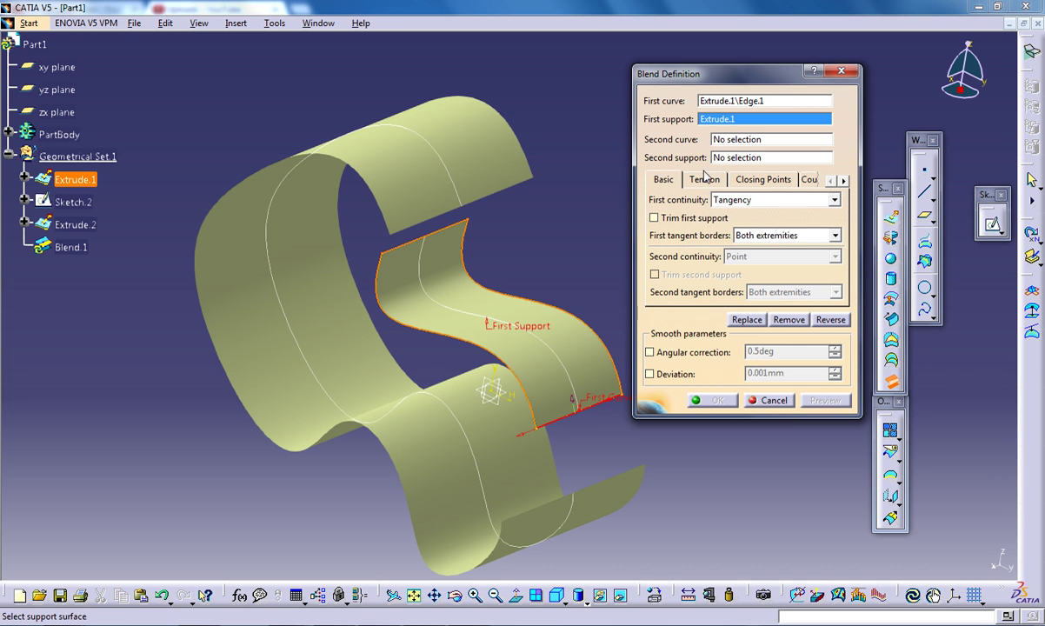
Step: Set Extrude.2's Edge.2 as second curve and Extrude.2 as second support, then preview and create Blend.1
click(734, 141)
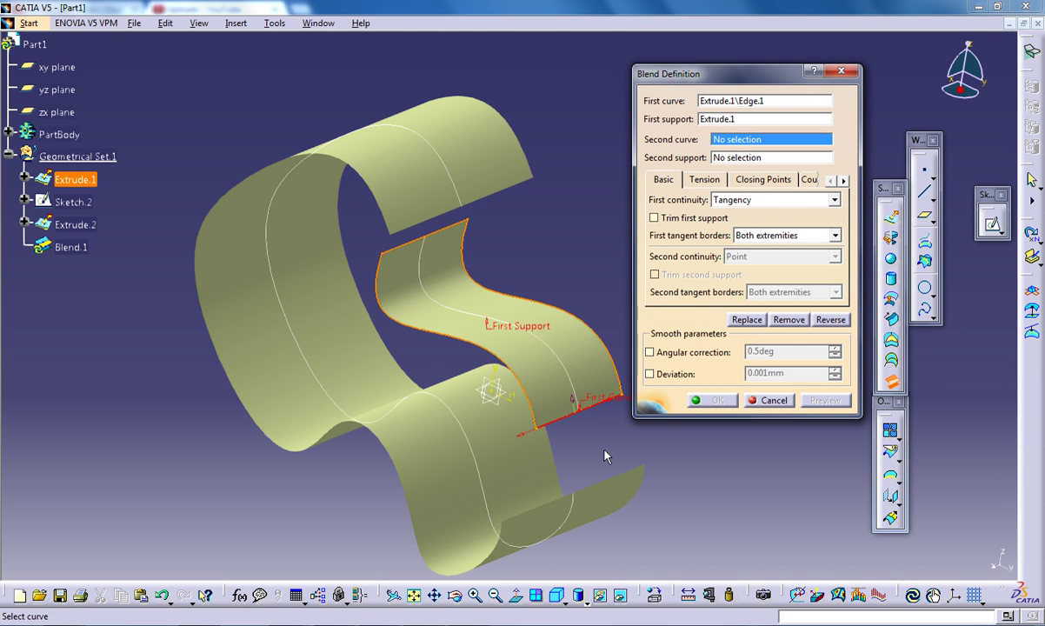
click(611, 478)
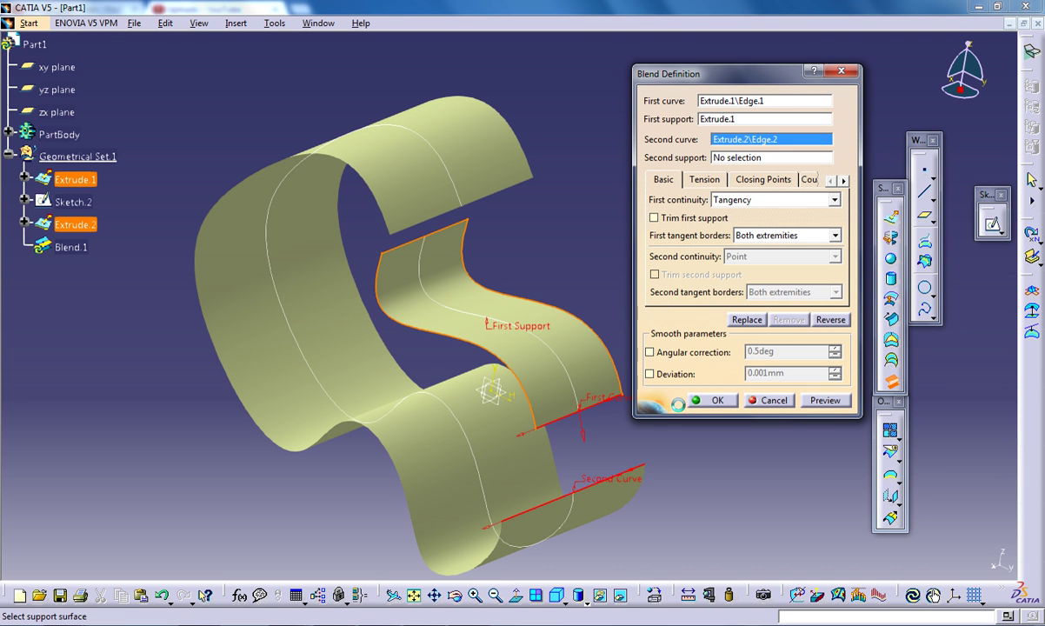
click(734, 159)
click(522, 481)
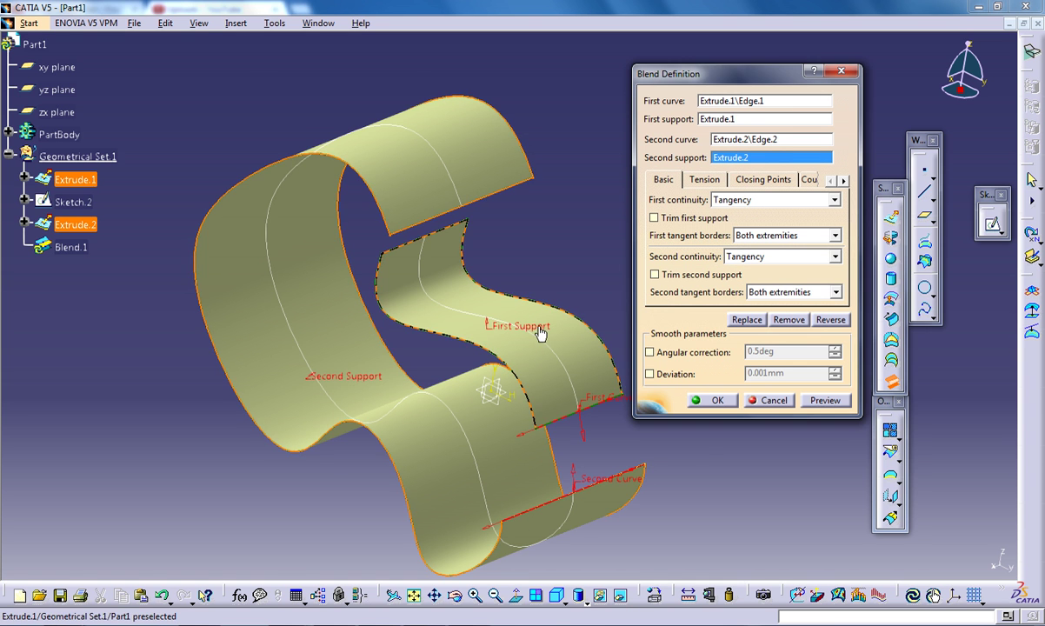
middle_drag(540, 333, 525, 291)
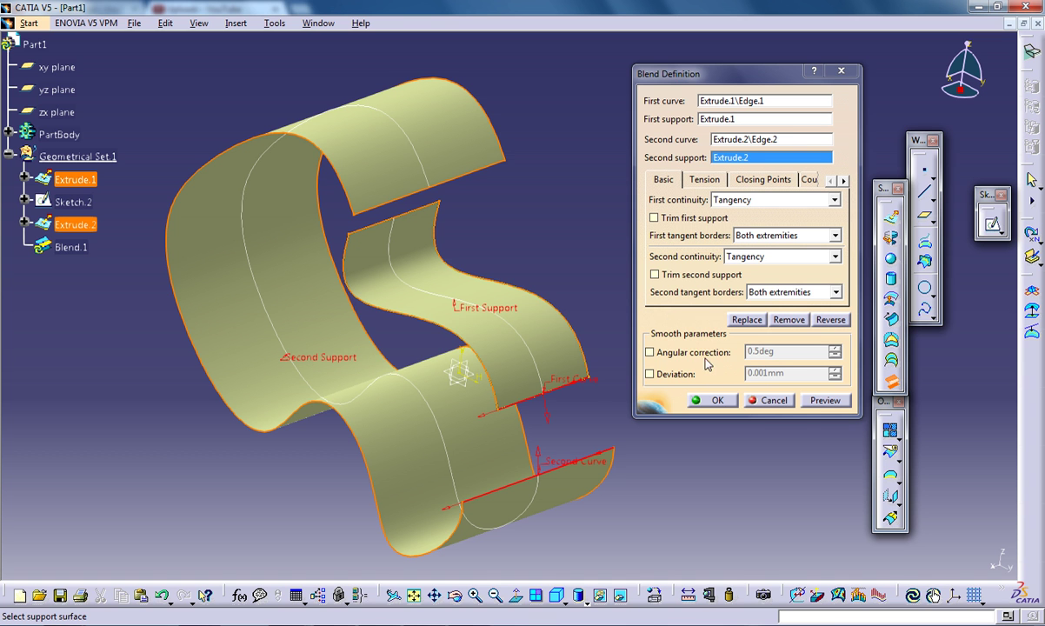
click(822, 400)
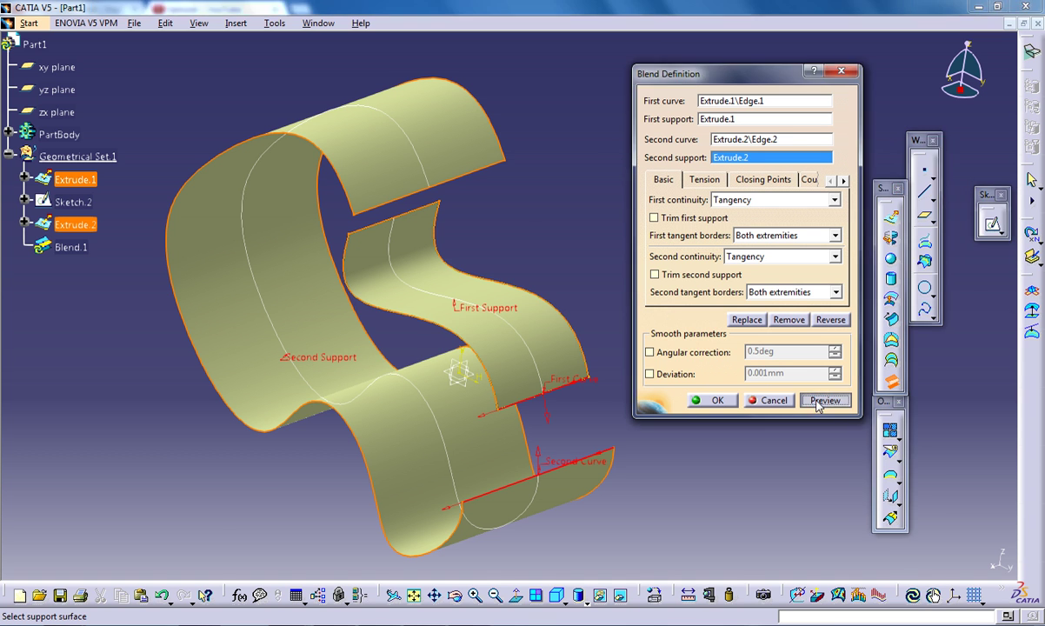
click(713, 400)
middle_drag(457, 369, 555, 275)
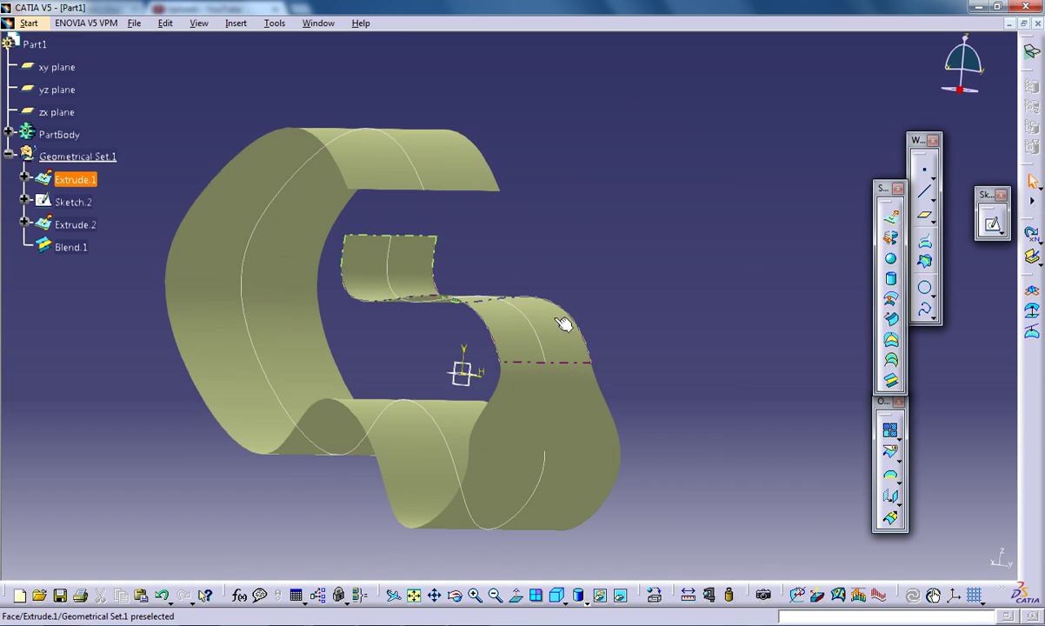
Step: Orbit around Blend.1, selecting its surface to inspect how it bridges the two extrusions
middle_drag(573, 324, 591, 375)
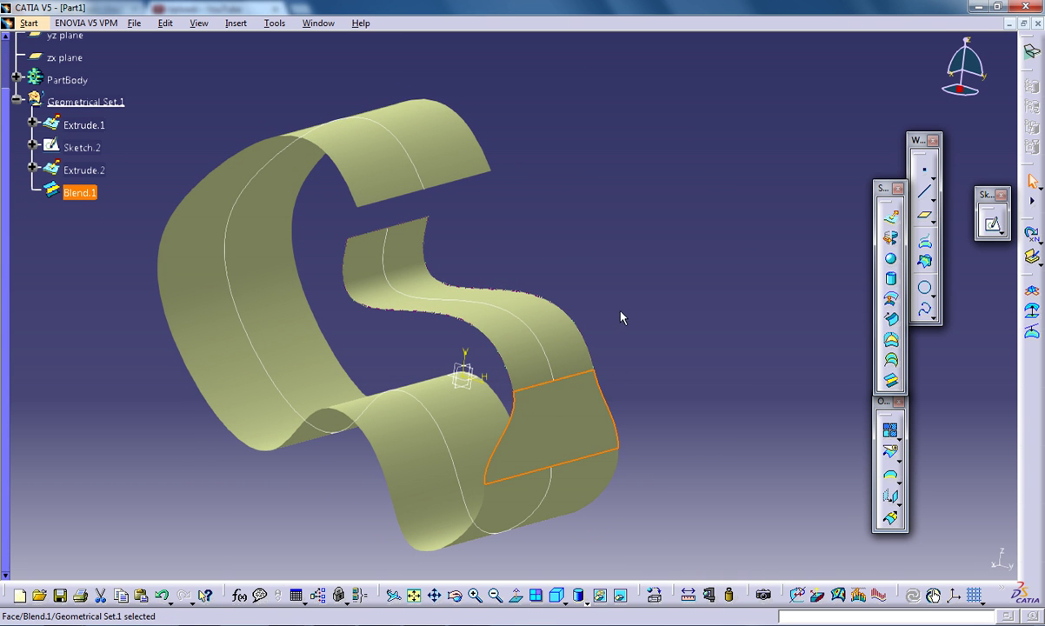
ctrl+click(594, 356)
middle_drag(594, 356, 626, 304)
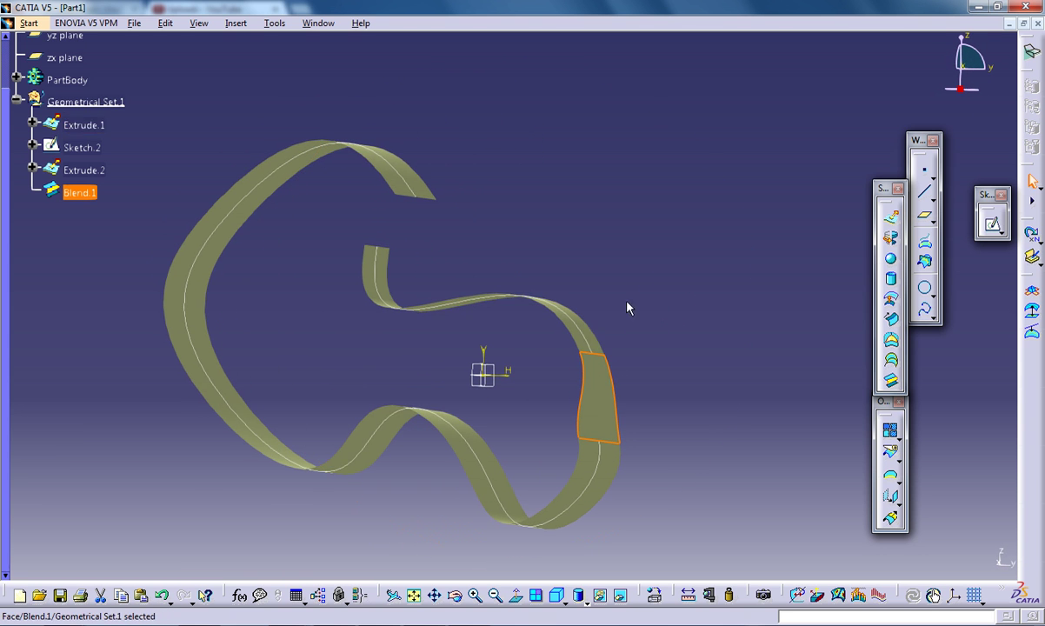
middle_drag(611, 478, 529, 458)
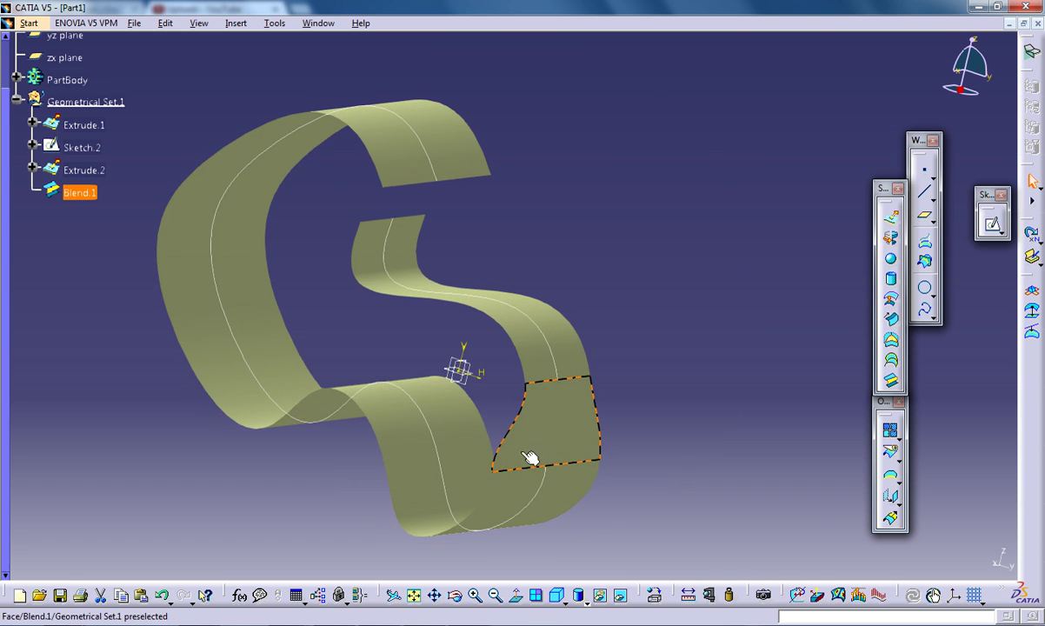
click(555, 443)
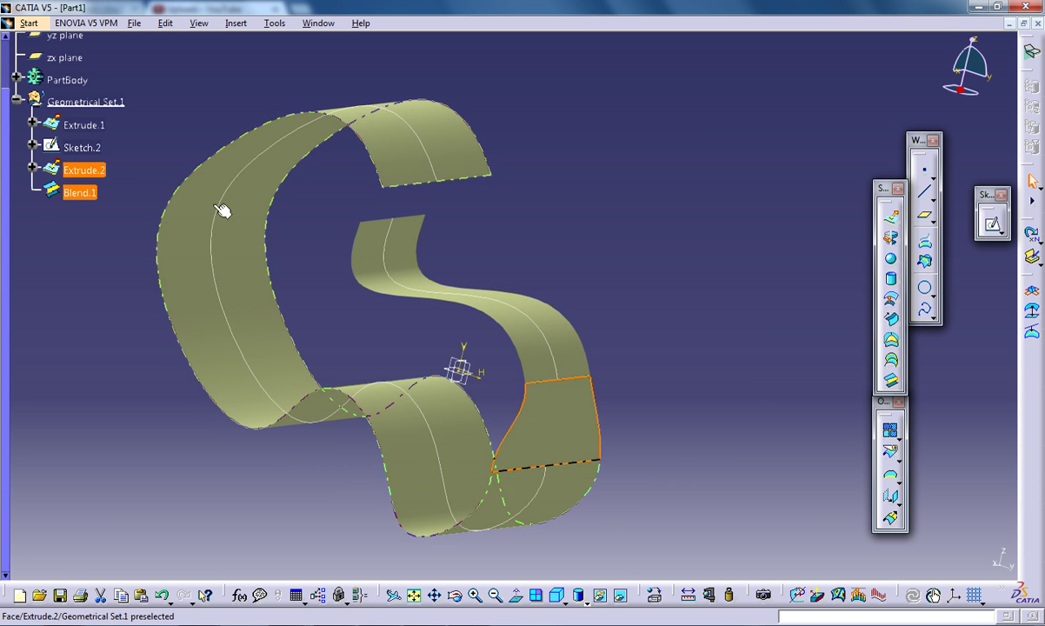
Step: Delete Blend.1 from the specification tree
right_click(80, 189)
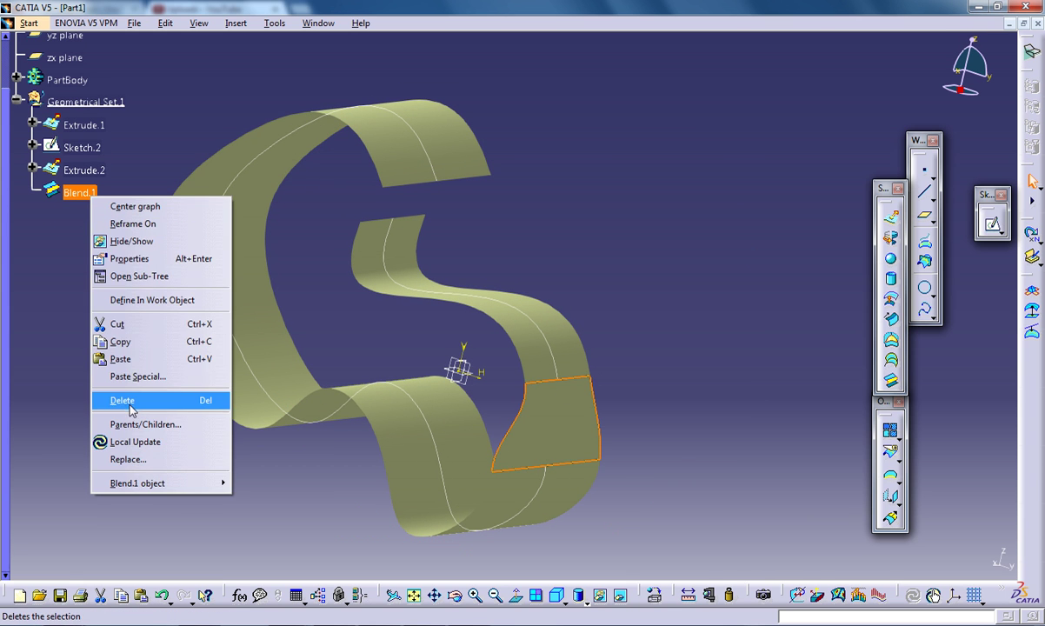
click(120, 386)
click(923, 552)
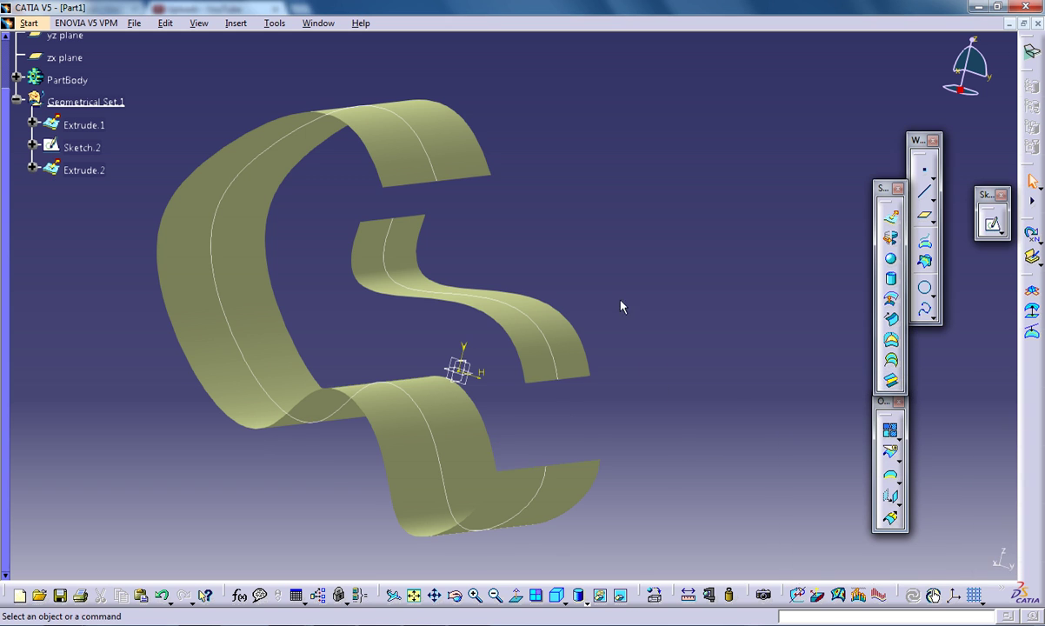
middle_drag(621, 303, 607, 354)
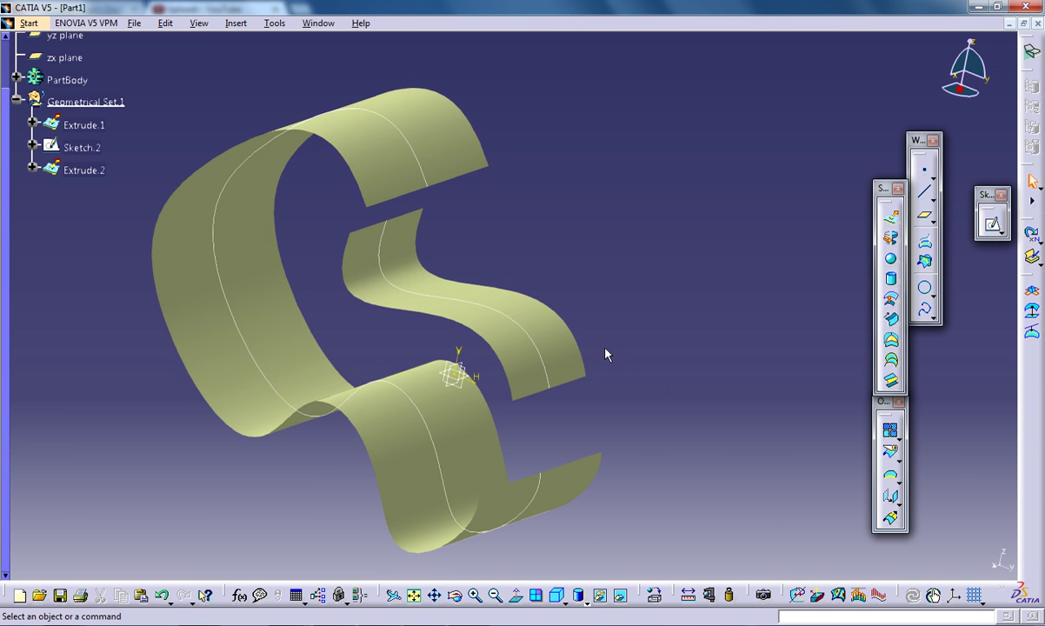
Step: Define a new blend from Extrude.1's Edge.3 to Extrude.2's Edge.4 on their extrusions, then cancel it
click(893, 384)
click(722, 100)
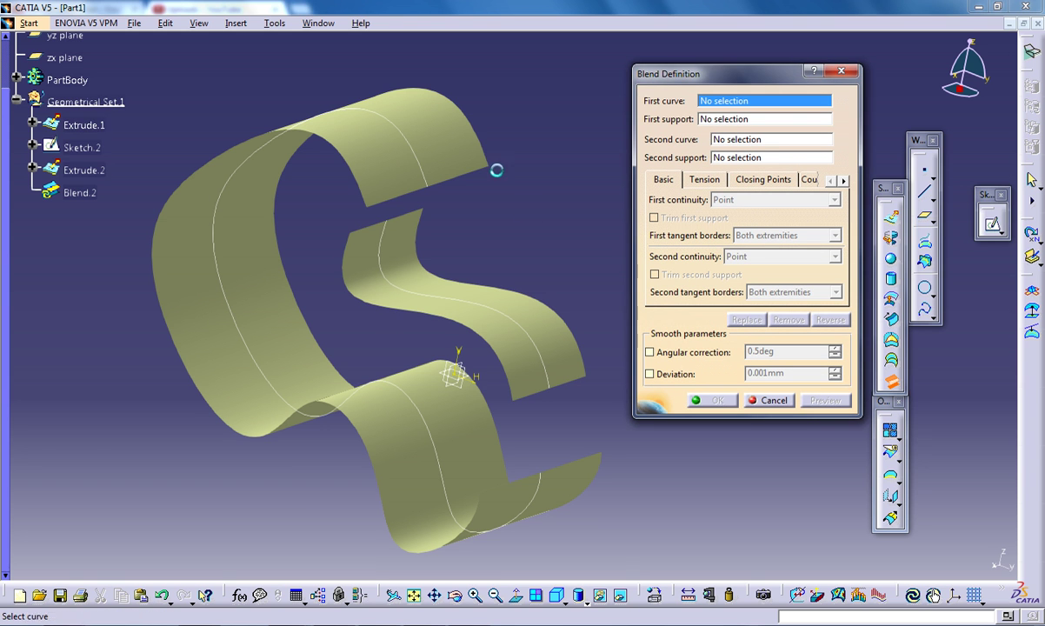
click(399, 217)
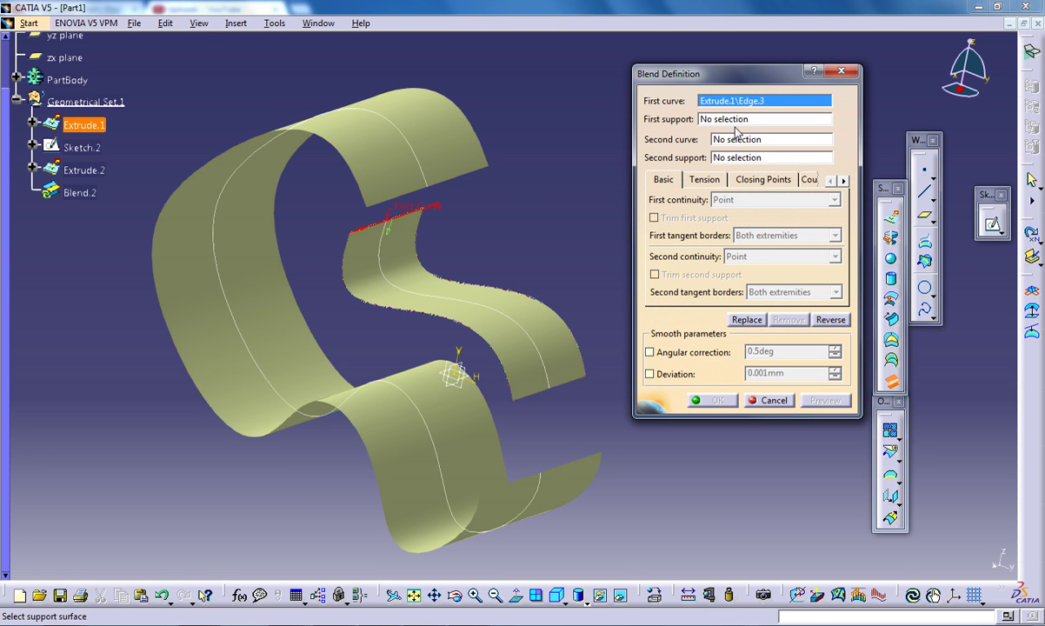
click(735, 120)
click(423, 275)
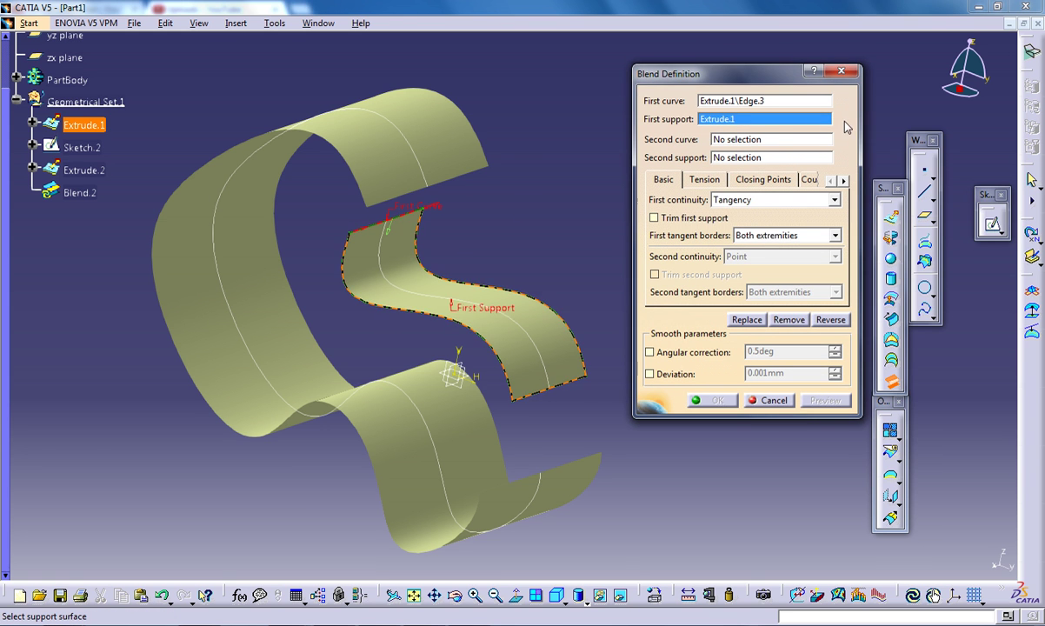
click(758, 141)
click(461, 174)
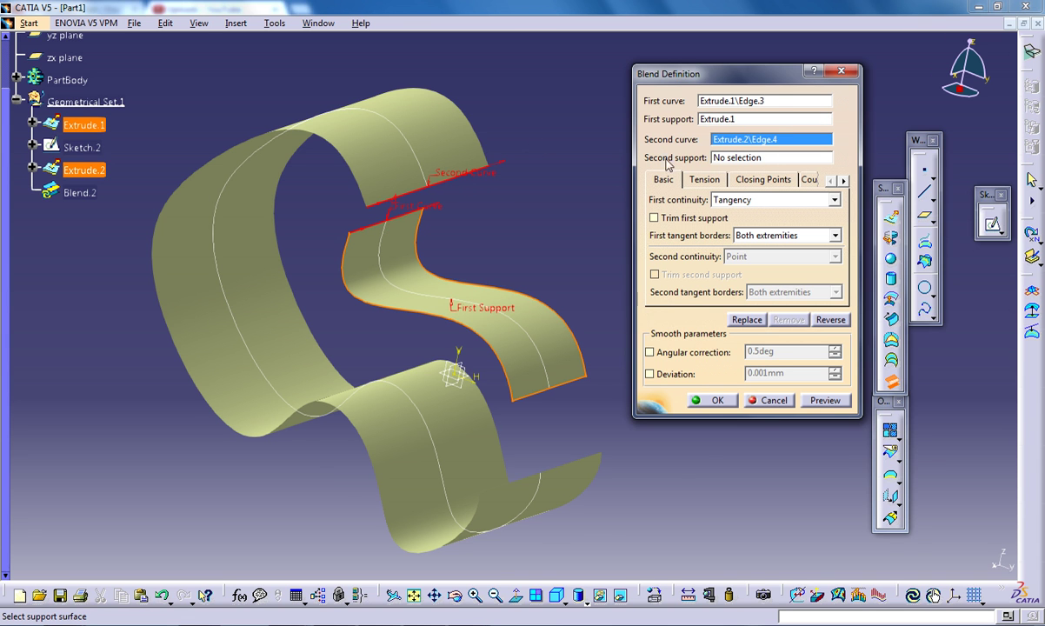
click(735, 157)
click(400, 139)
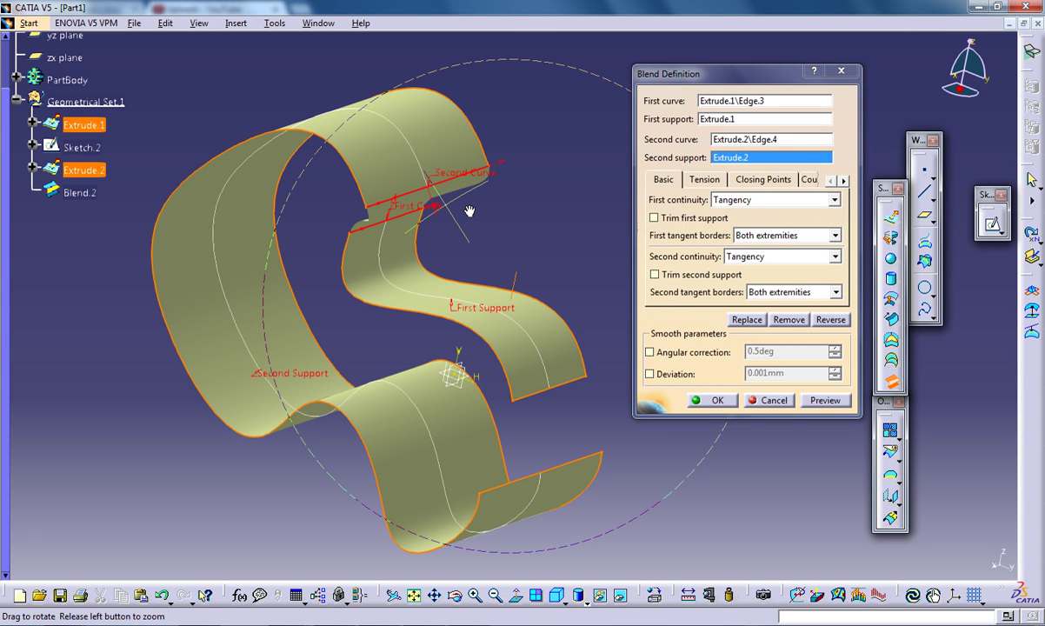
middle_drag(468, 211, 530, 223)
click(774, 402)
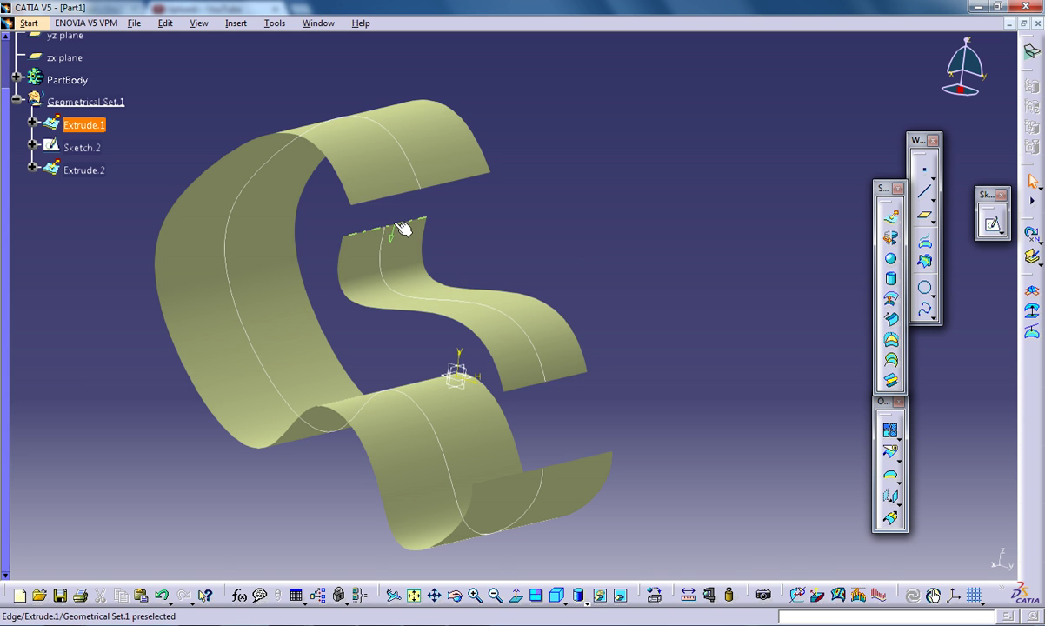
Step: Pick Edge.3 on Extrude.1 and Edge.4 on Extrude.2 as blend curves, each extrusion as its support
middle_drag(496, 291, 561, 391)
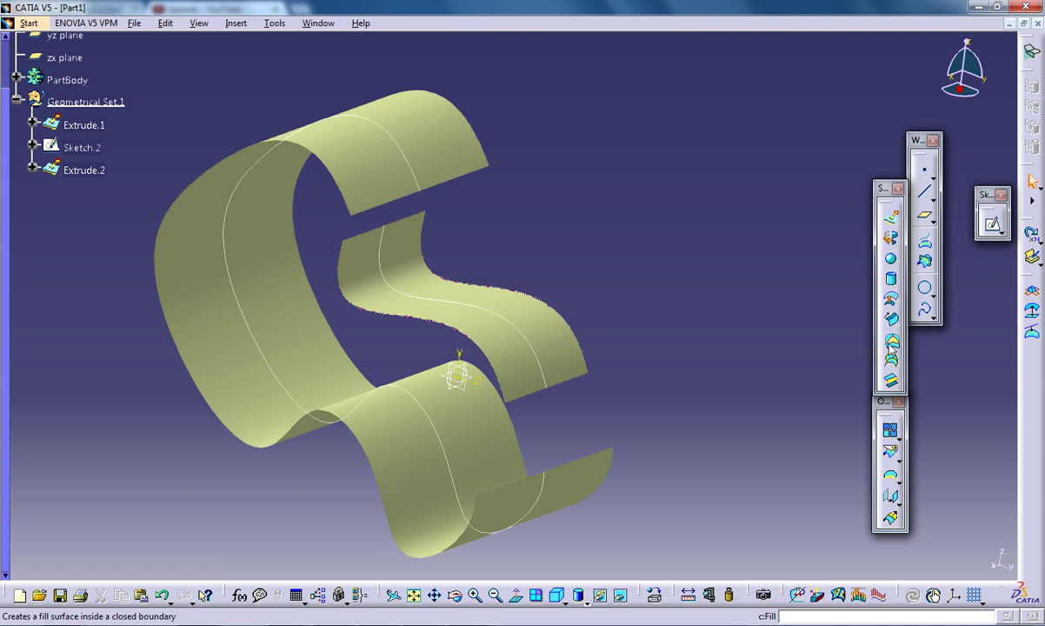
click(891, 380)
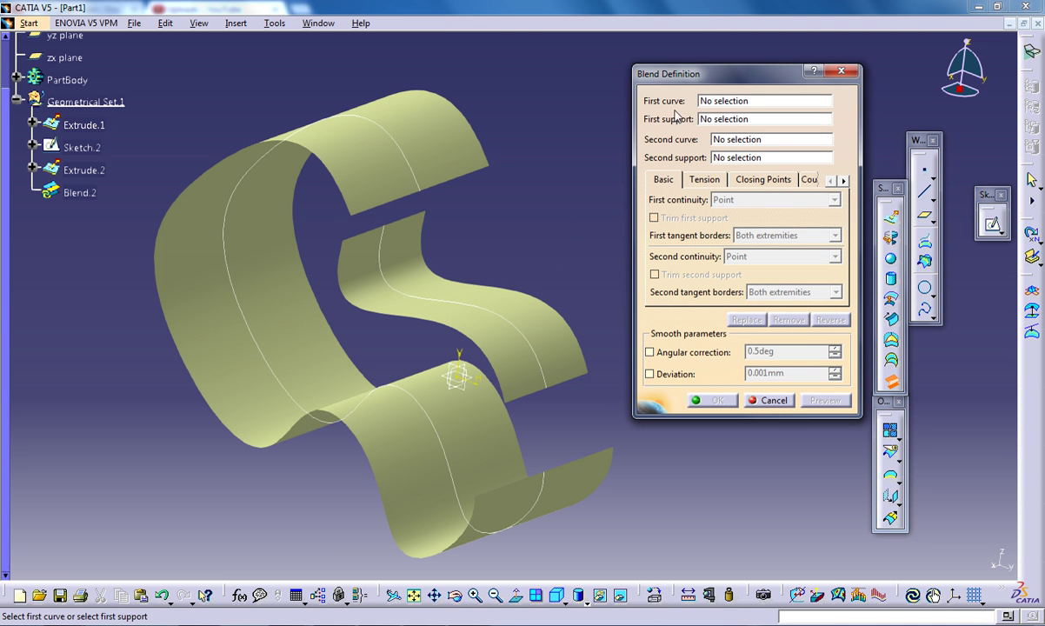
click(577, 383)
click(678, 115)
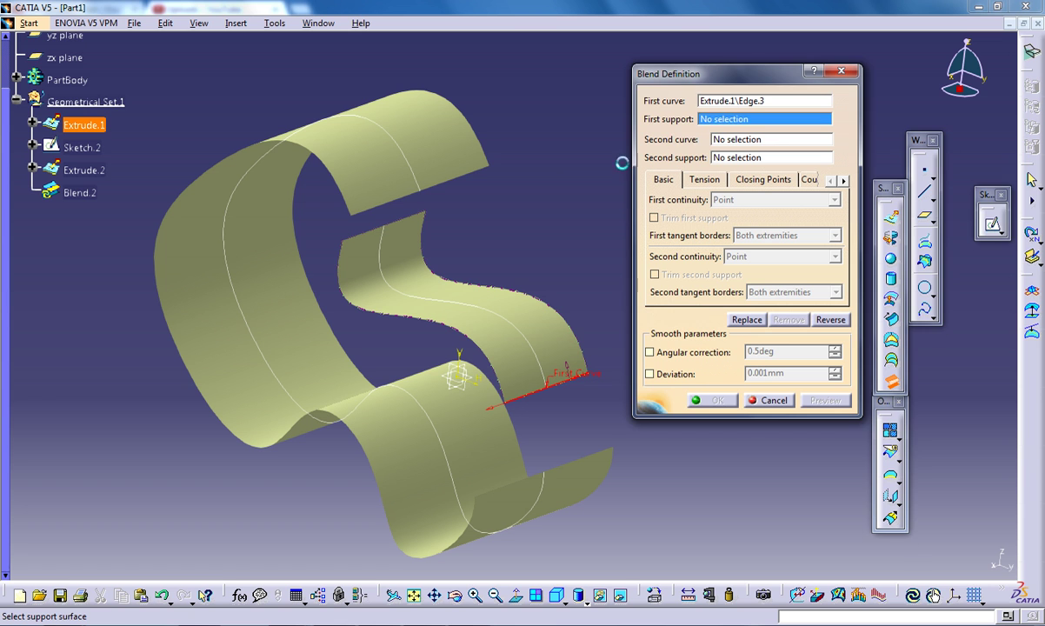
click(541, 388)
click(758, 141)
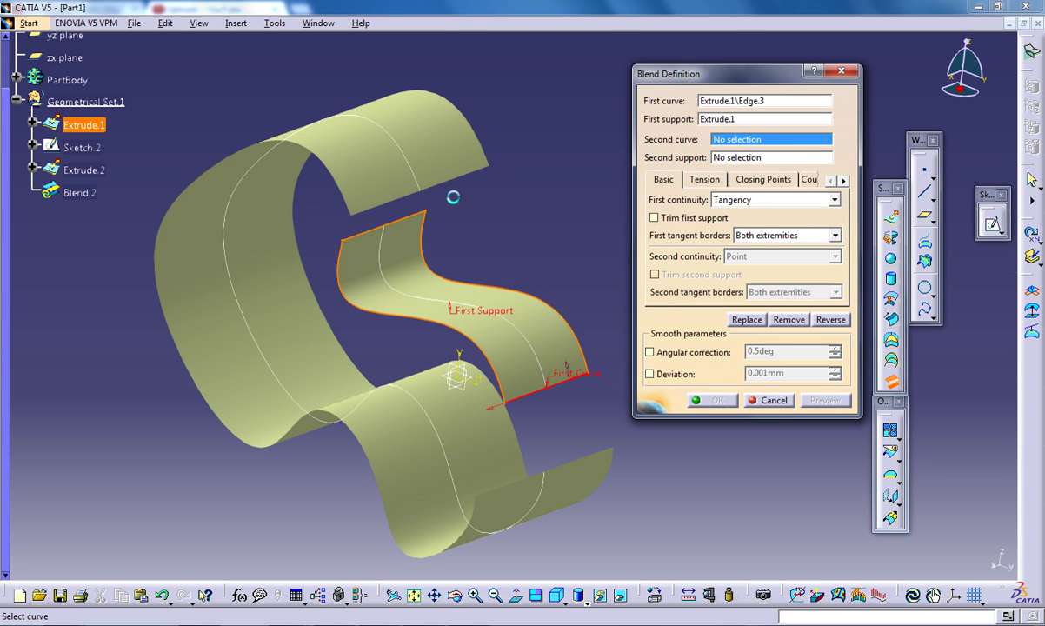
click(453, 179)
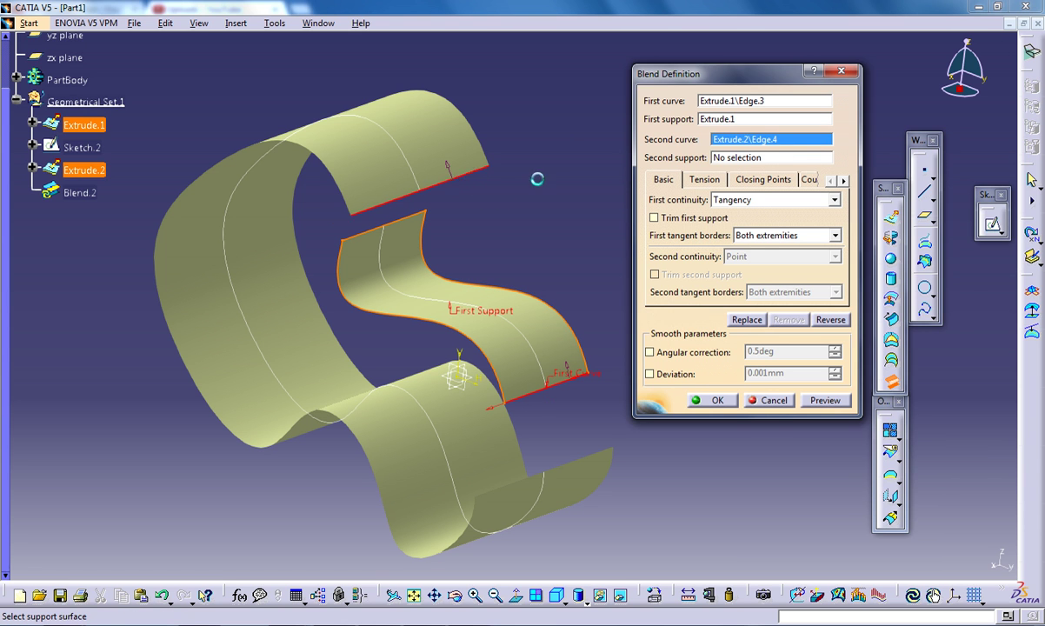
click(432, 165)
middle_drag(486, 239, 411, 211)
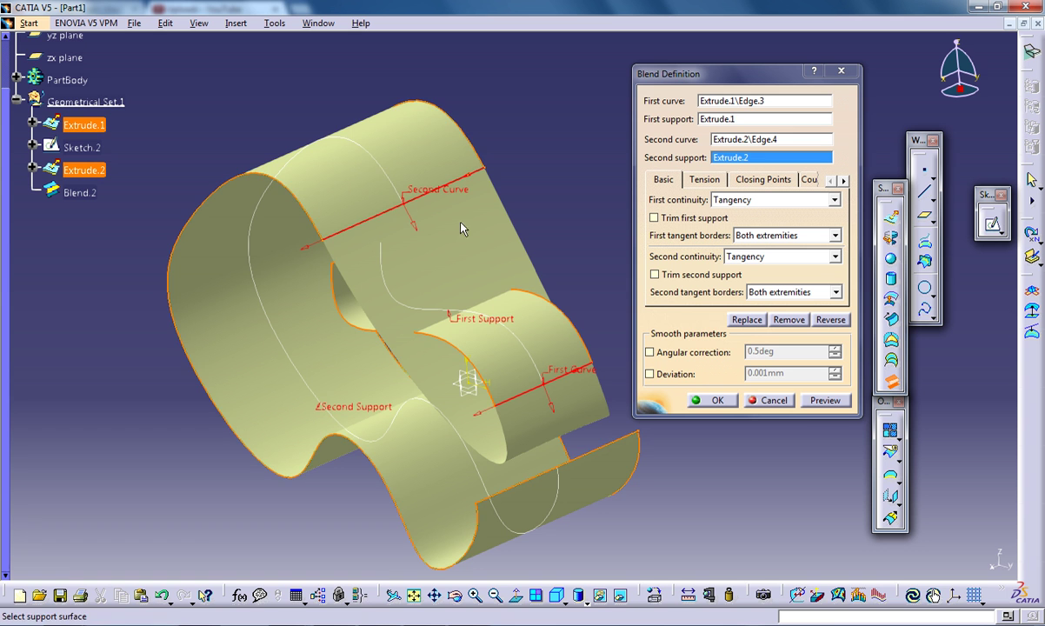
mouse_move(462, 229)
middle_down()
mouse_move(638, 181)
mouse_move(513, 238)
mouse_move(553, 248)
mouse_move(477, 228)
middle_up()
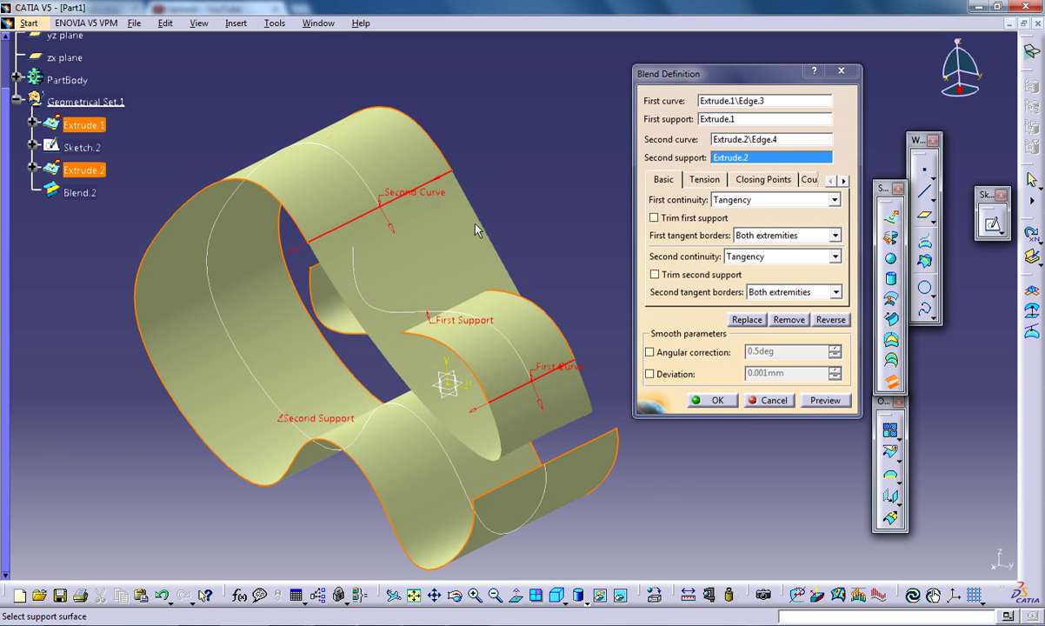